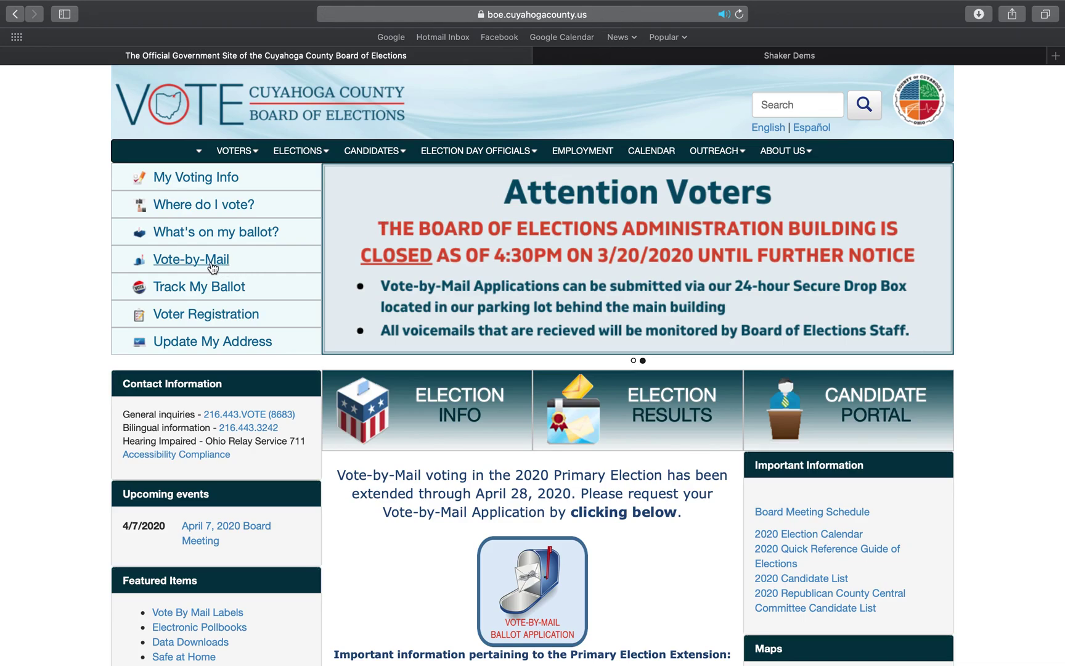
# Open the Vote-by-Mail information page from the site's banner
pyautogui.scroll(-4, 471, 453)
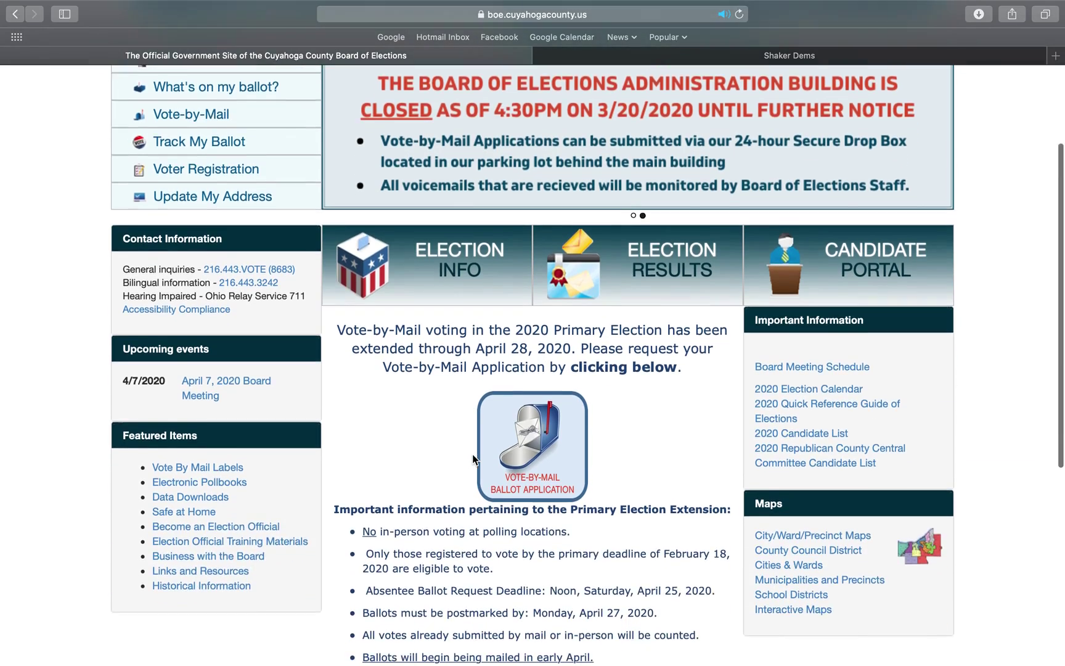
pyautogui.scroll(-1, 471, 453)
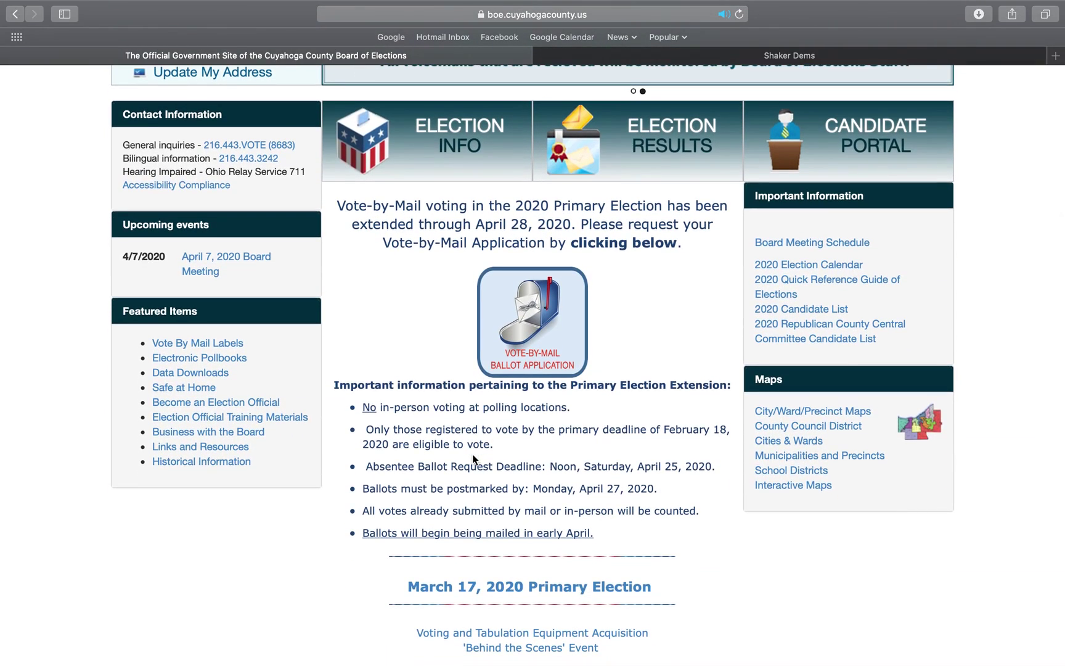
pyautogui.scroll(4, 471, 453)
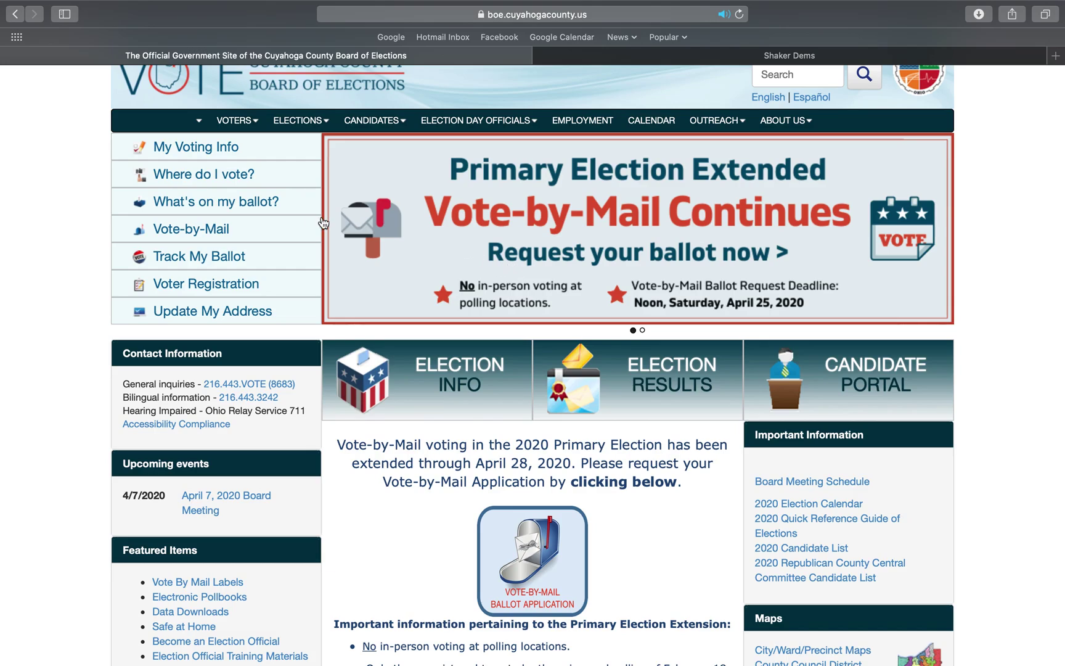
pyautogui.click(575, 220)
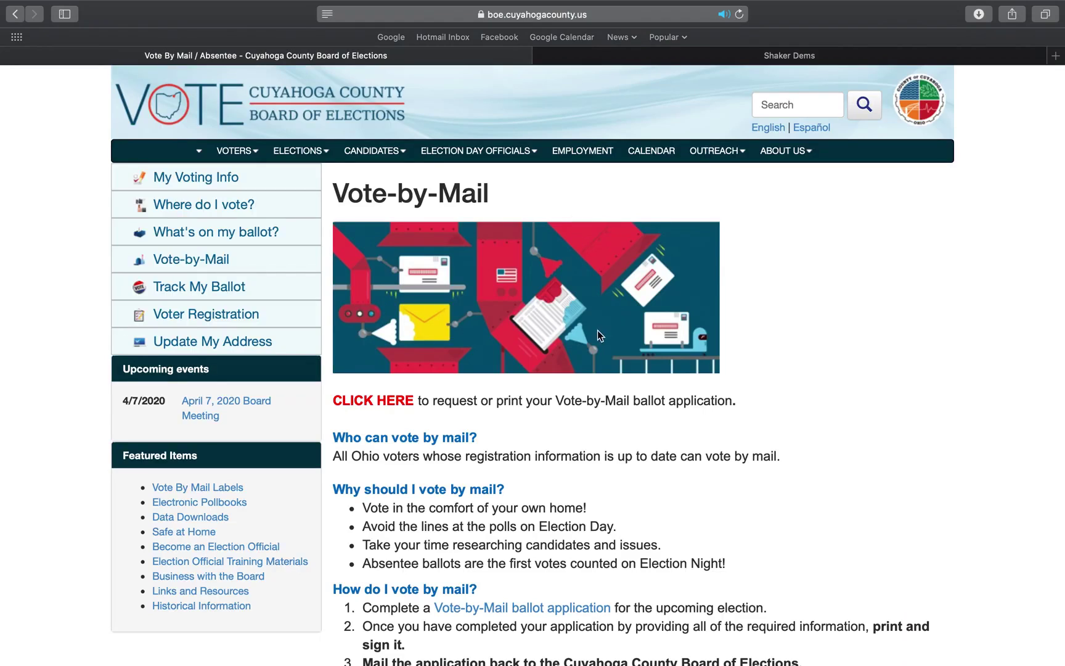
# Follow the red CLICK HERE link to the last-name and date-of-birth lookup form
pyautogui.scroll(-5, 599, 346)
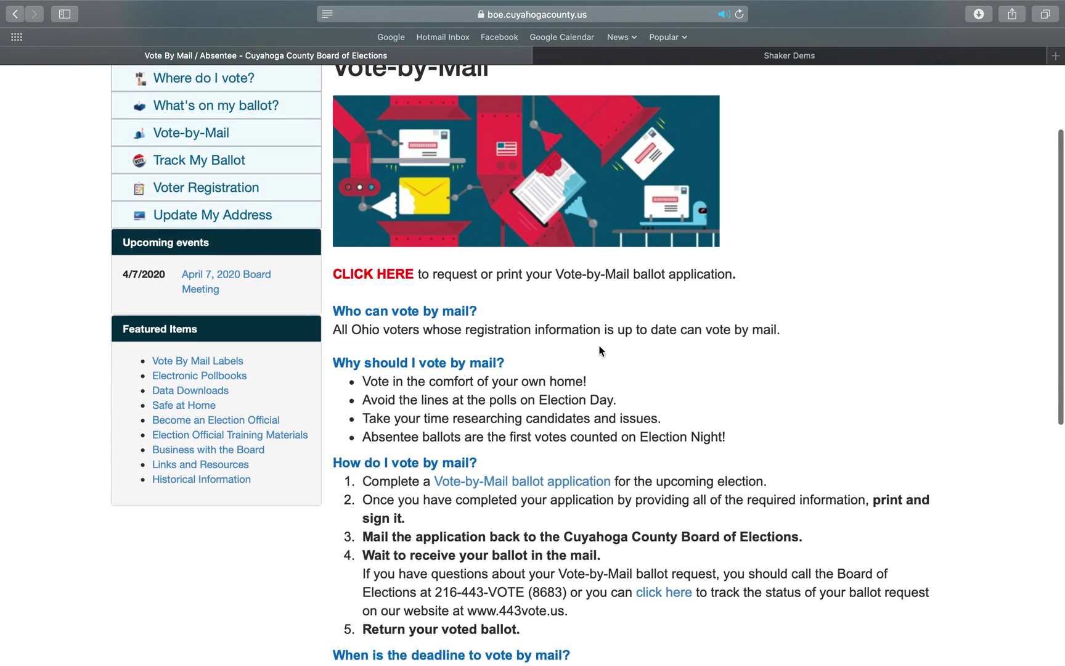
pyautogui.scroll(-4, 599, 351)
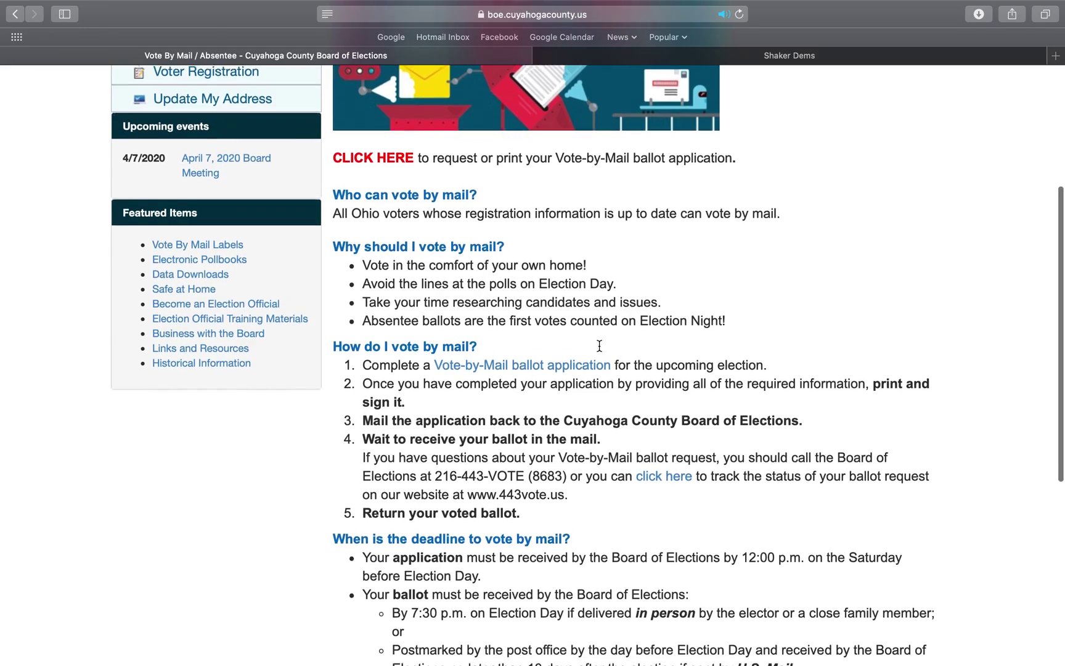
pyautogui.scroll(-5, 601, 351)
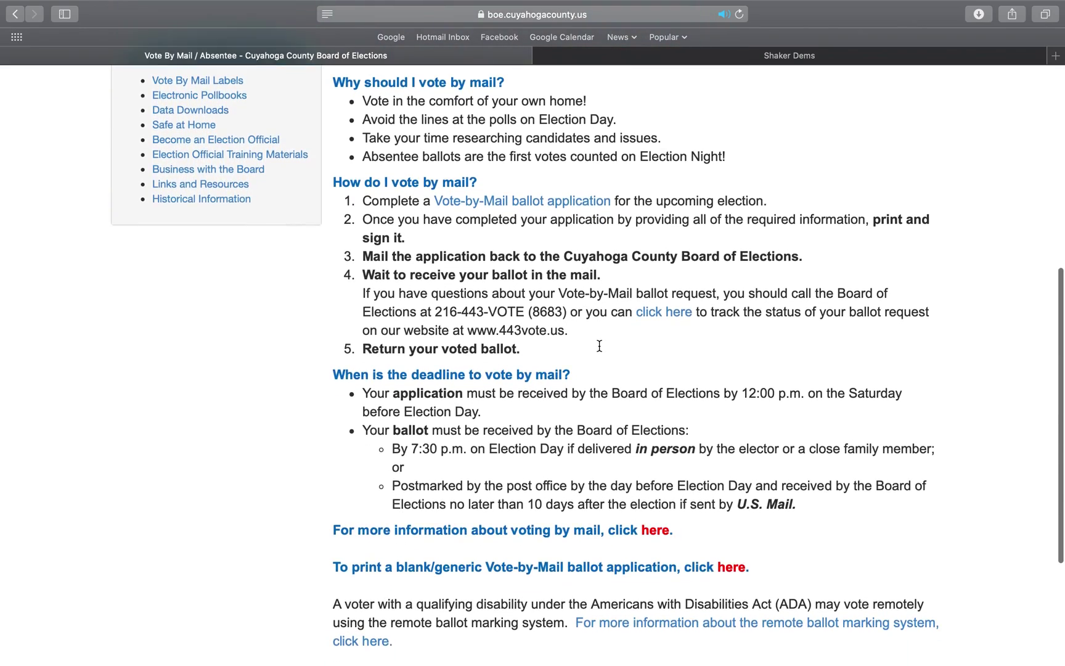
pyautogui.scroll(10, 599, 350)
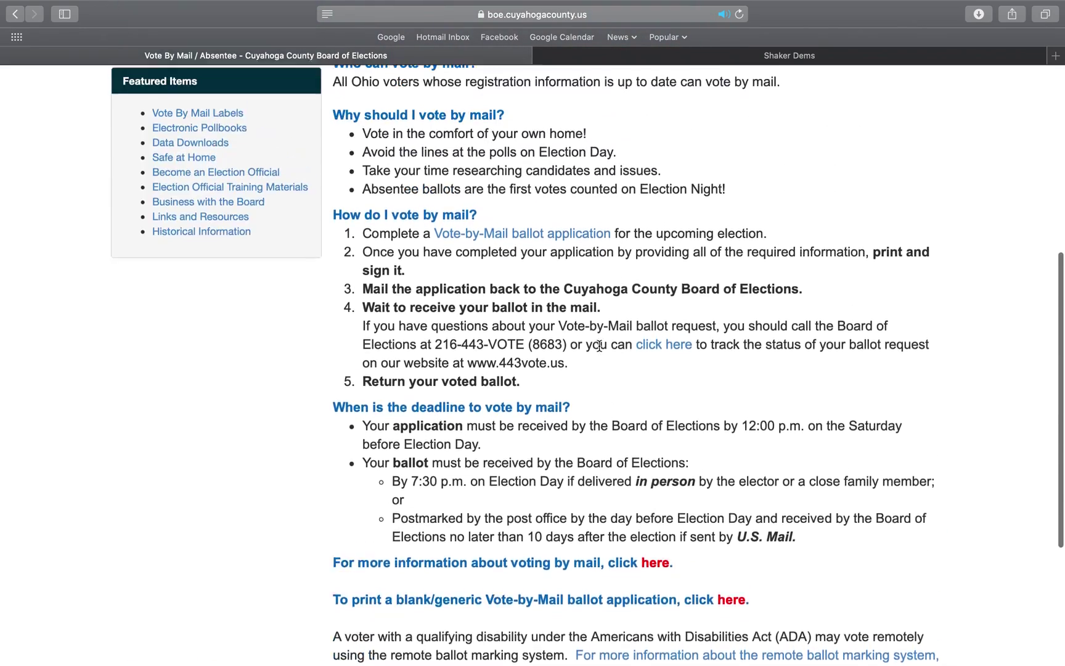
pyautogui.scroll(4, 599, 350)
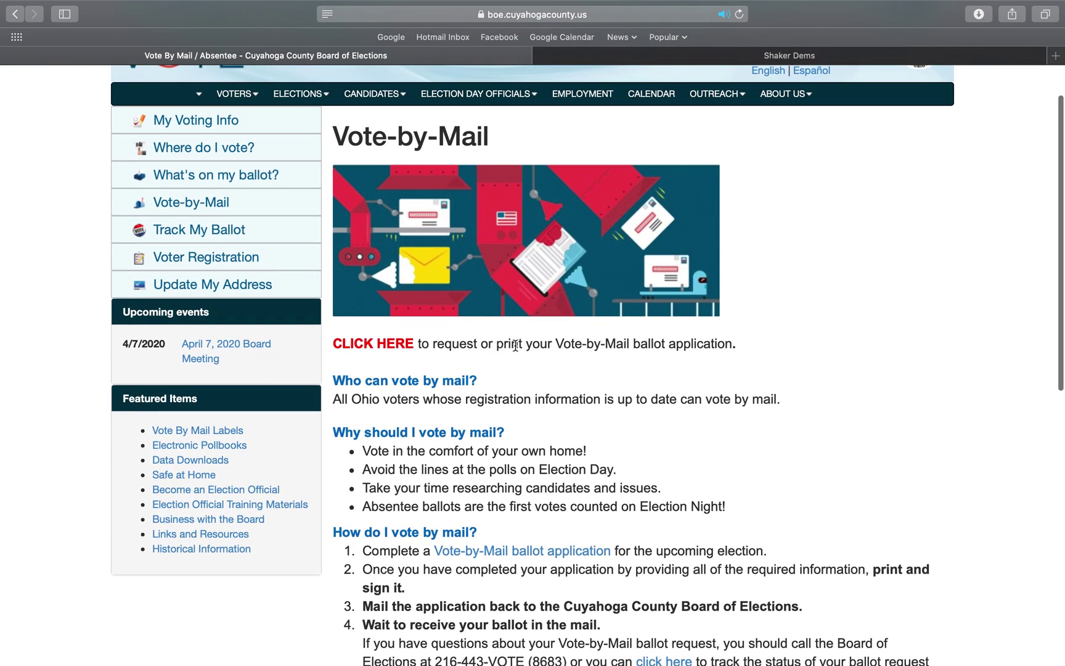
pyautogui.click(385, 346)
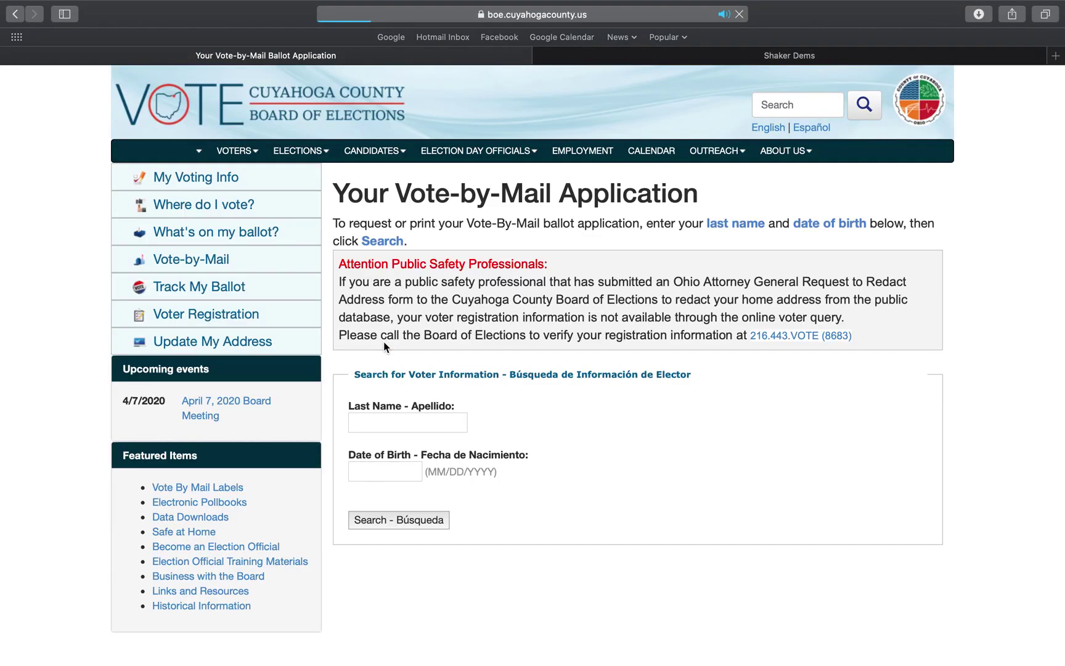
# Search for the voter's record using their last name and date of birth
pyautogui.click(395, 422)
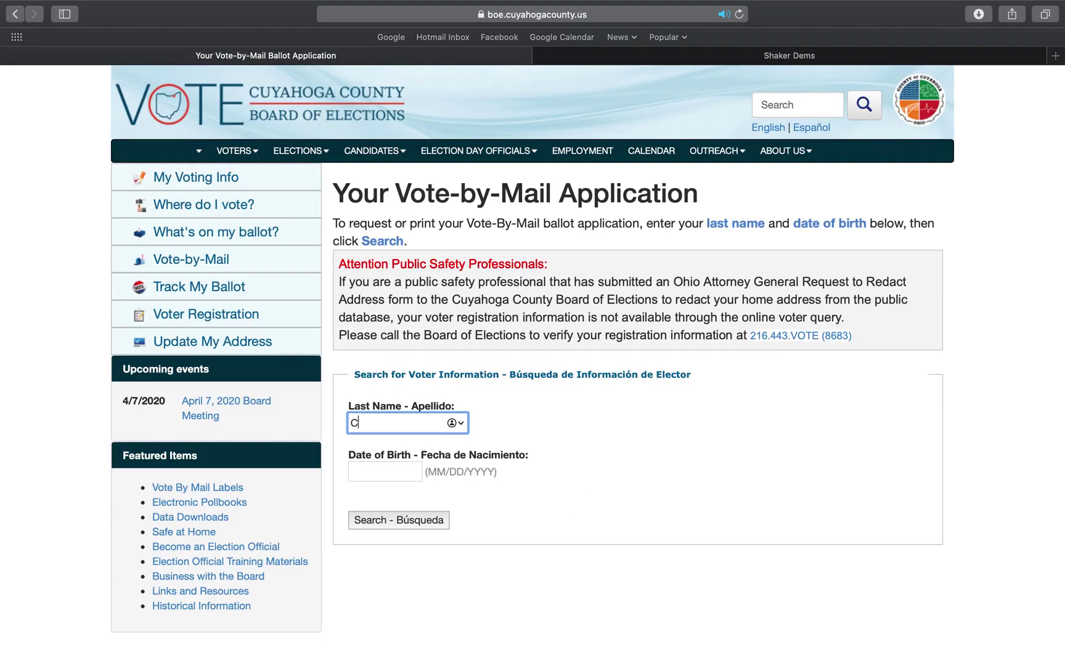
pyautogui.press('Tab')
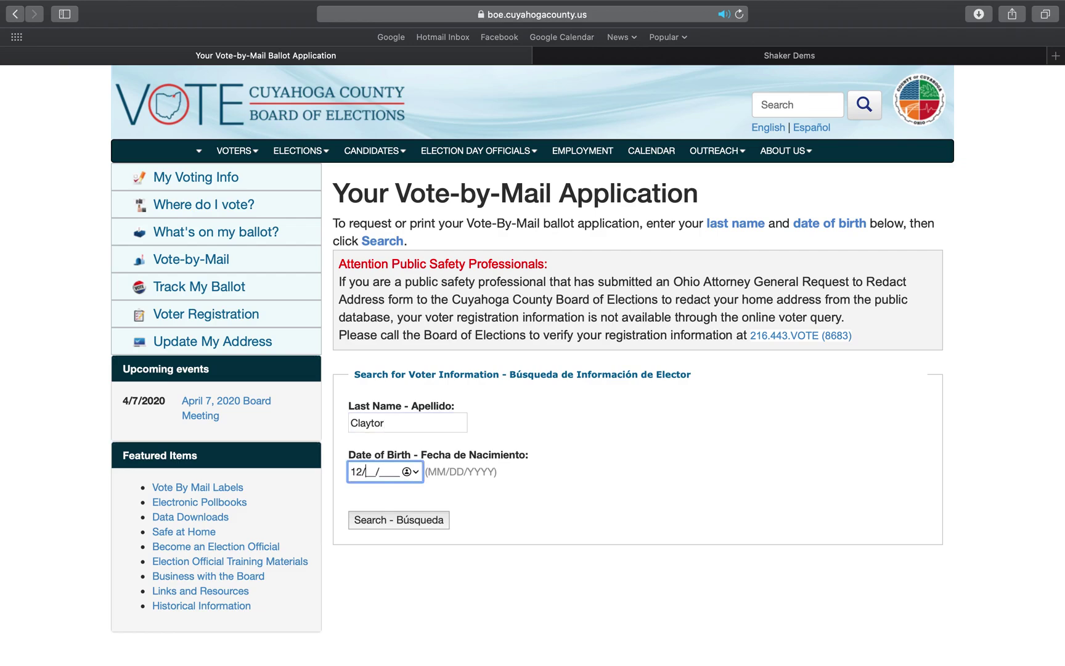
pyautogui.click(400, 521)
# Open the Print Vote by Mail Ballot Application dialog for the matched voter
pyautogui.scroll(-2, 400, 521)
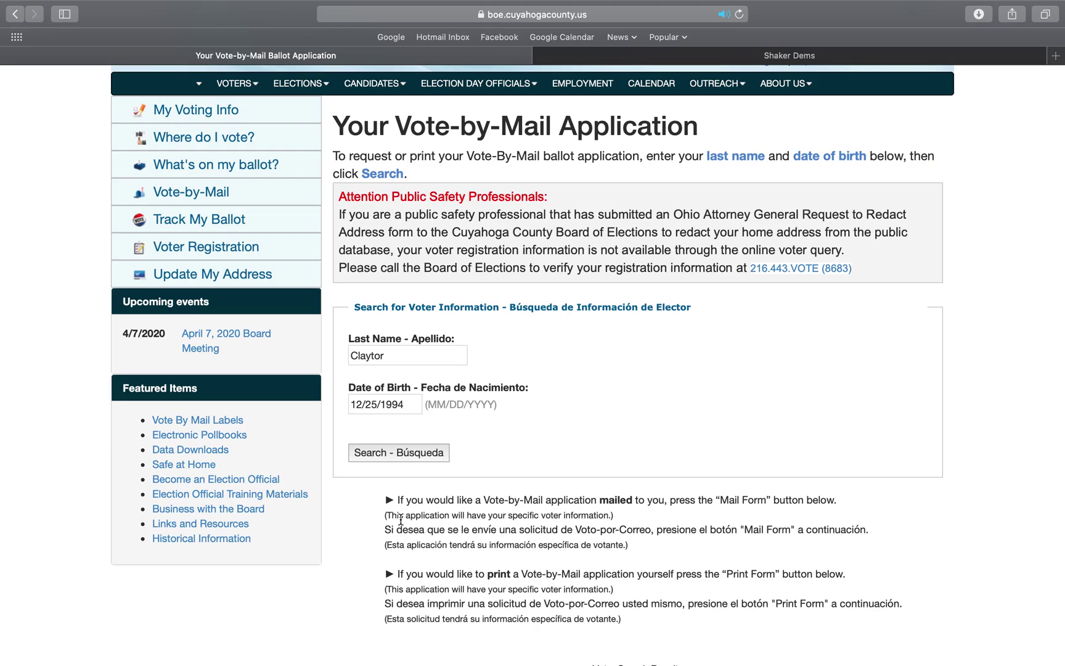
pyautogui.scroll(-1, 474, 570)
pyautogui.scroll(-5, 474, 570)
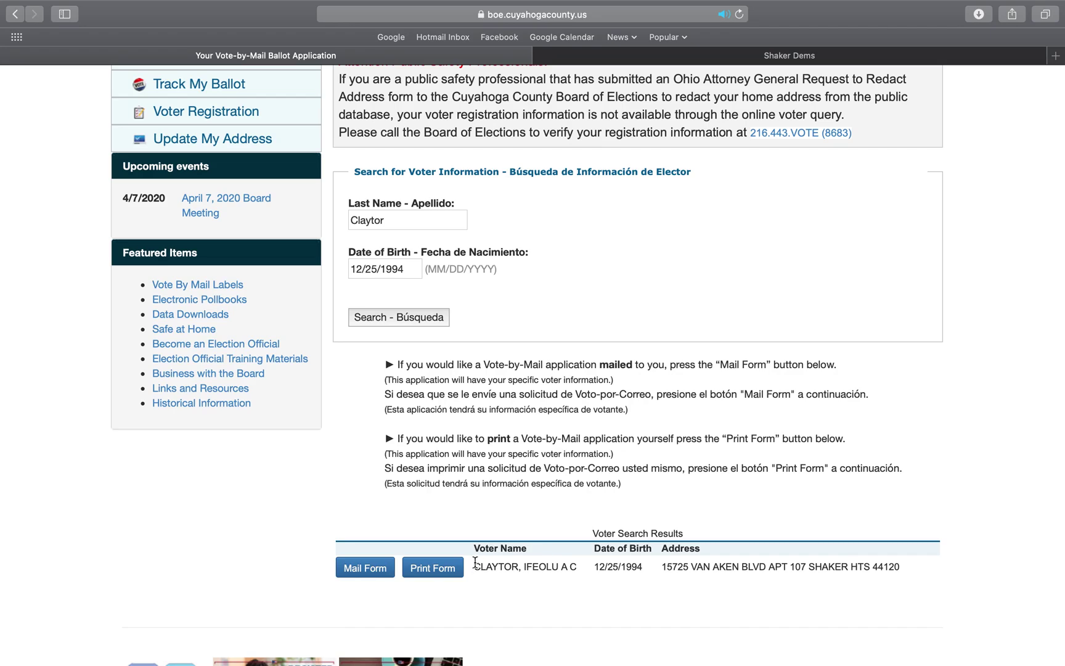
pyautogui.click(443, 570)
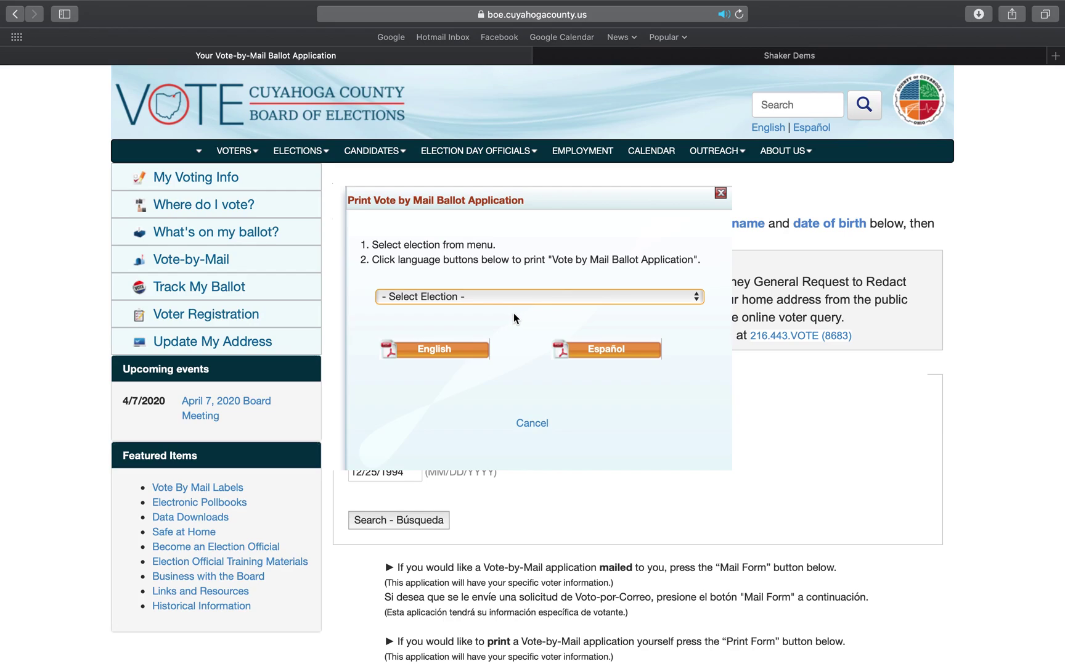
# Generate the English application for the 03/17/2020 PRIMARY ELECTION - EXTENDED
pyautogui.click(509, 297)
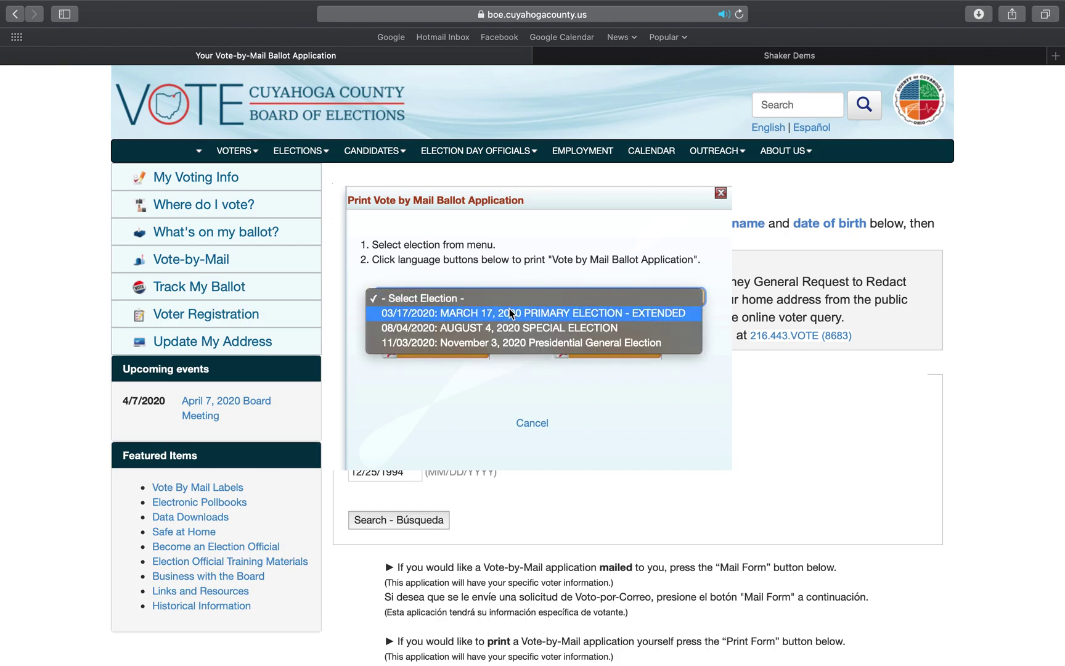
pyautogui.click(509, 312)
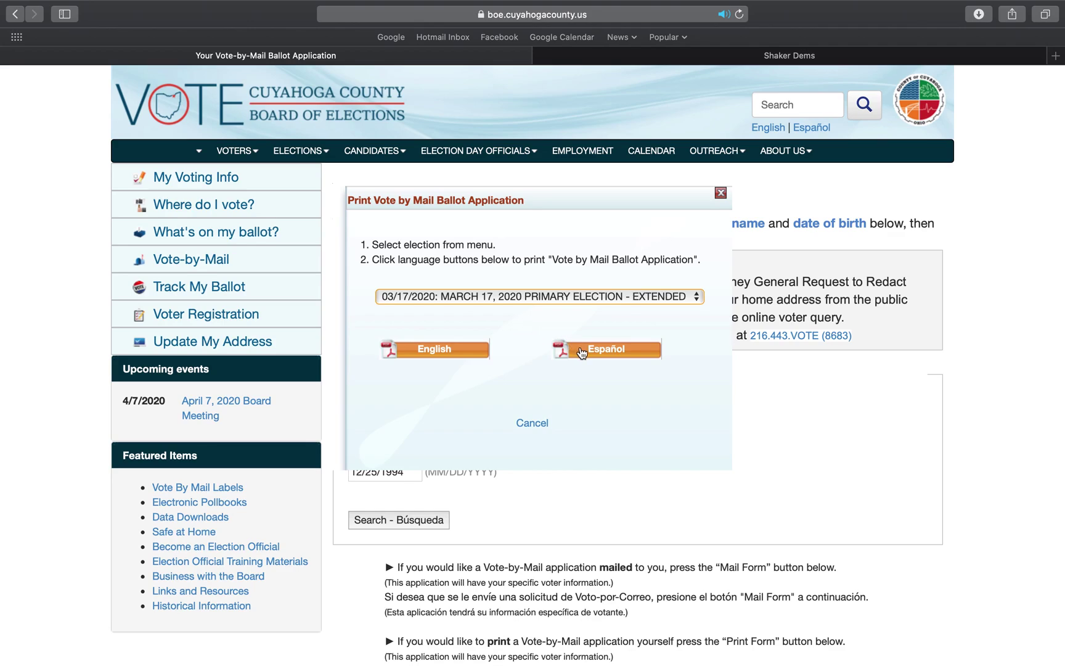
pyautogui.click(456, 357)
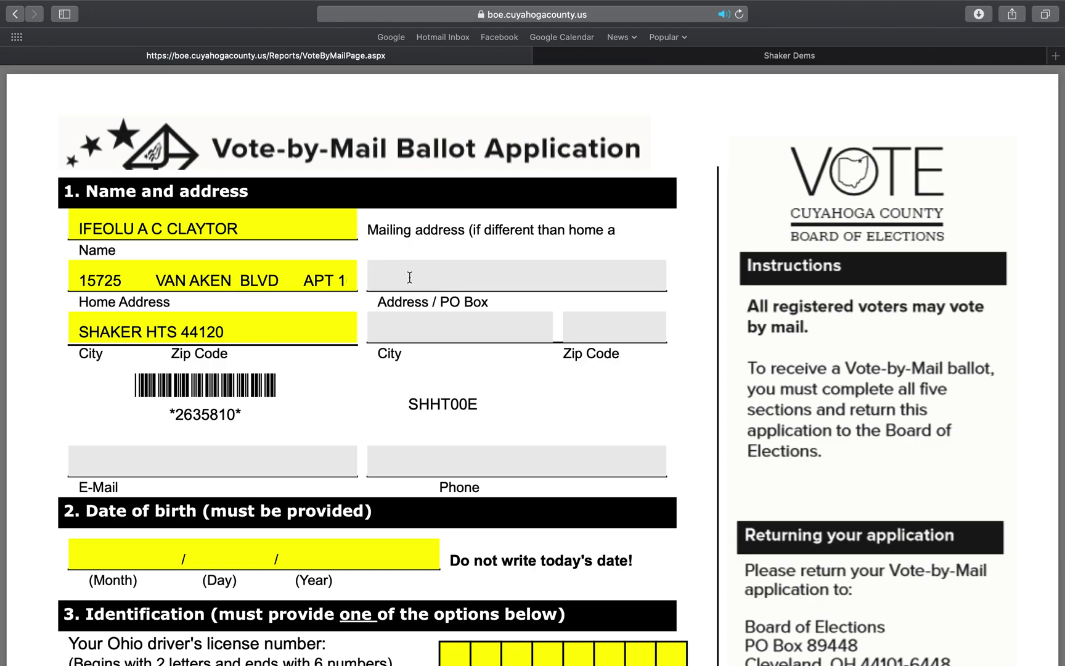
pyautogui.scroll(-5, 410, 277)
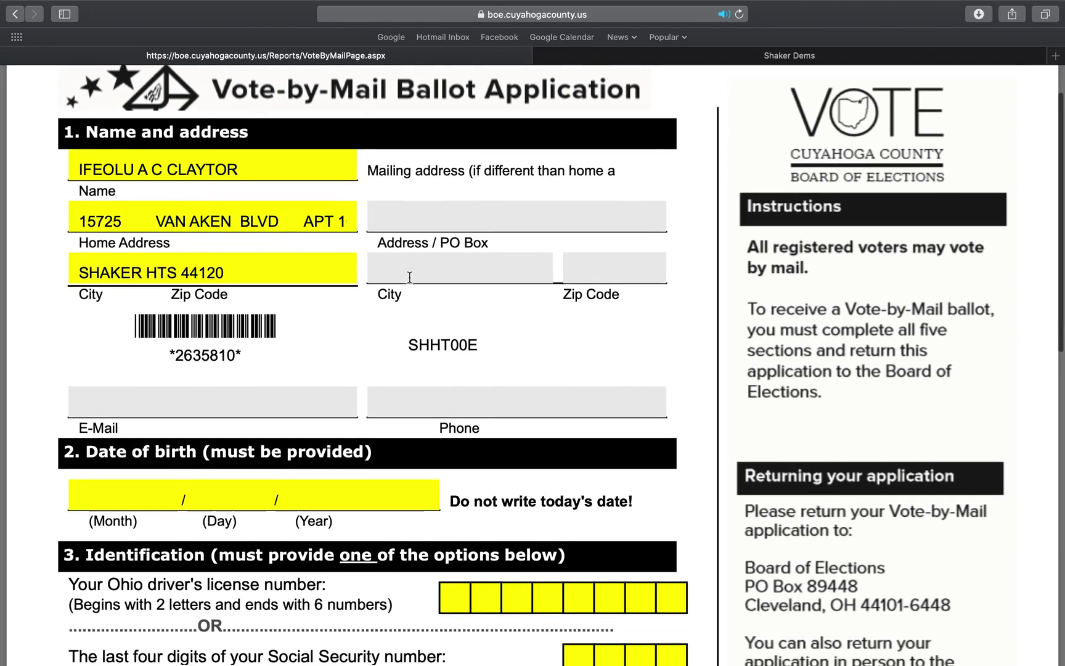
pyautogui.scroll(-3, 410, 277)
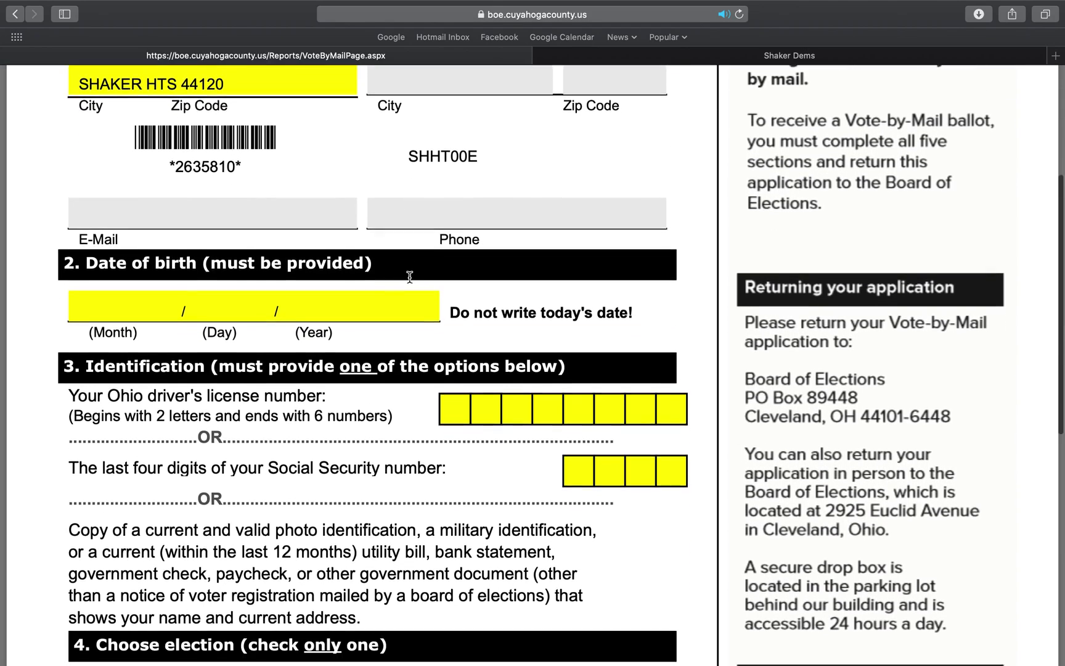
pyautogui.scroll(-1, 410, 278)
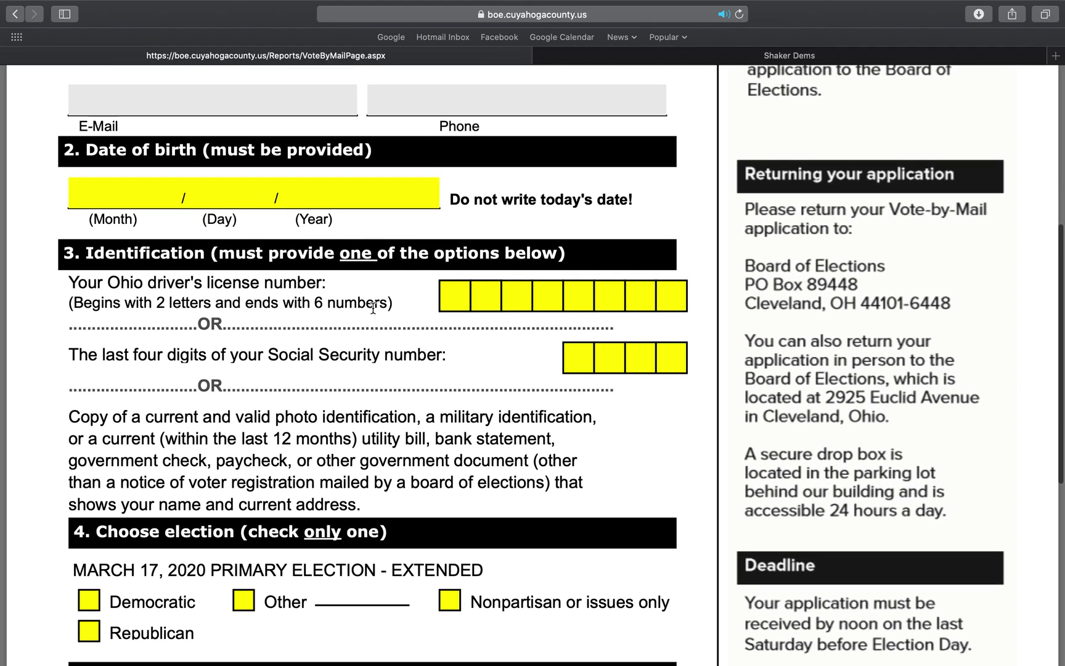
pyautogui.scroll(-2, 524, 301)
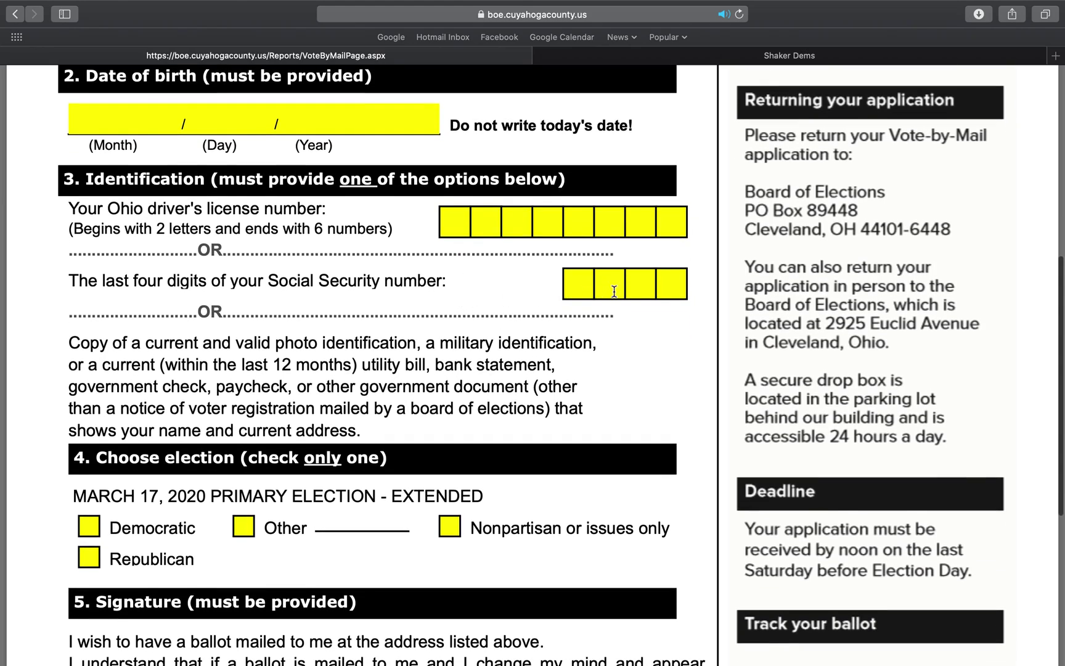
pyautogui.scroll(-1, 578, 327)
pyautogui.scroll(-6, 577, 327)
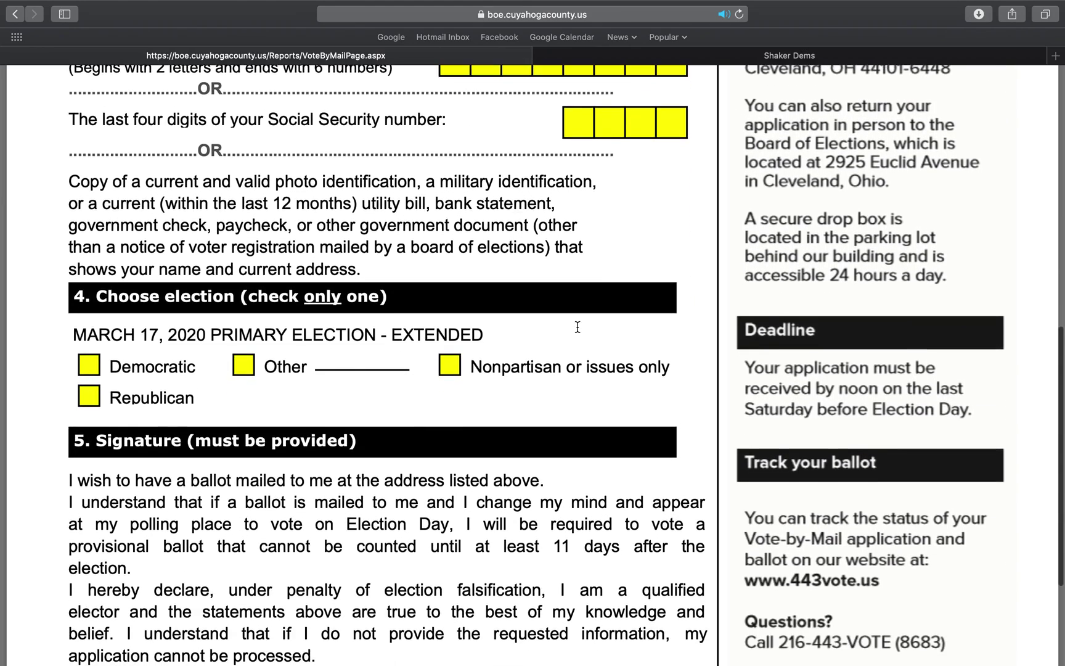
pyautogui.scroll(-1, 577, 327)
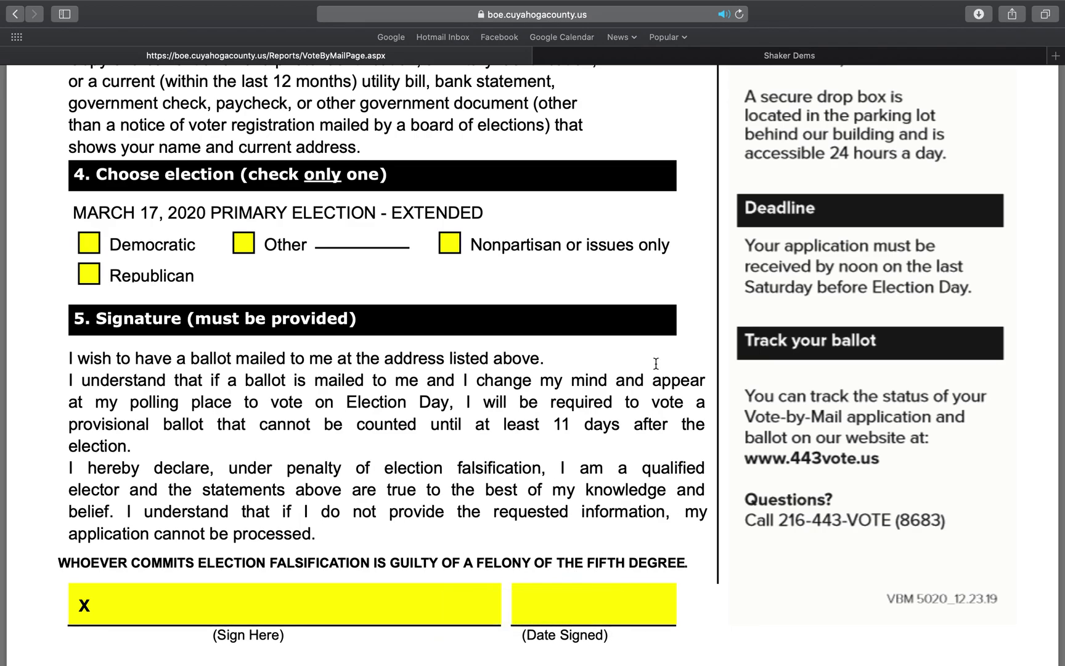
pyautogui.scroll(5, 661, 267)
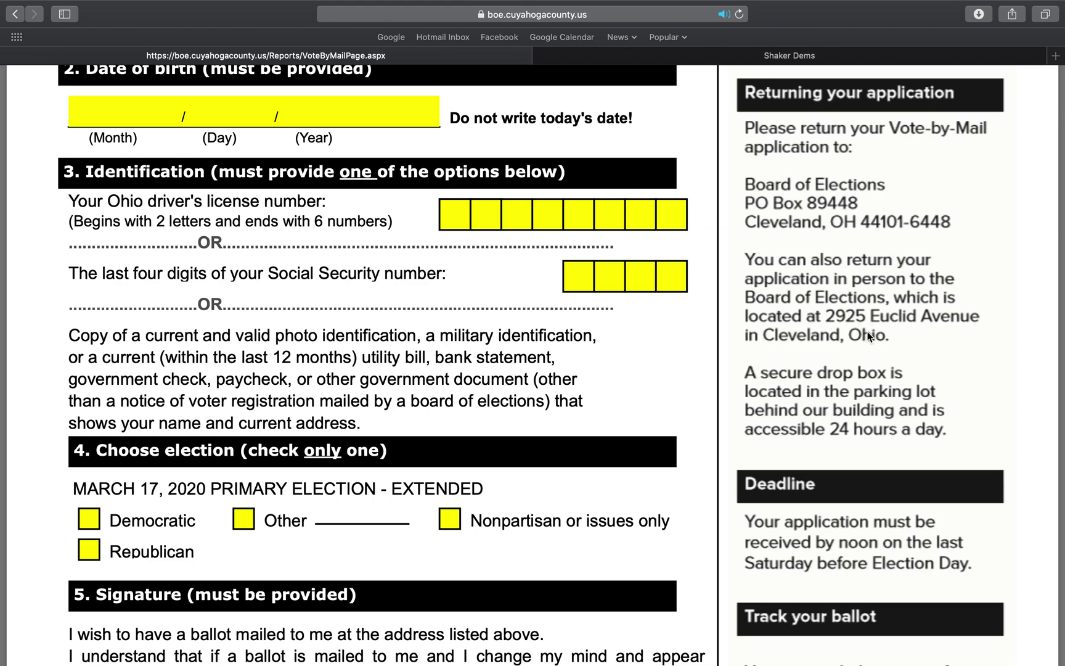
pyautogui.scroll(-1, 855, 354)
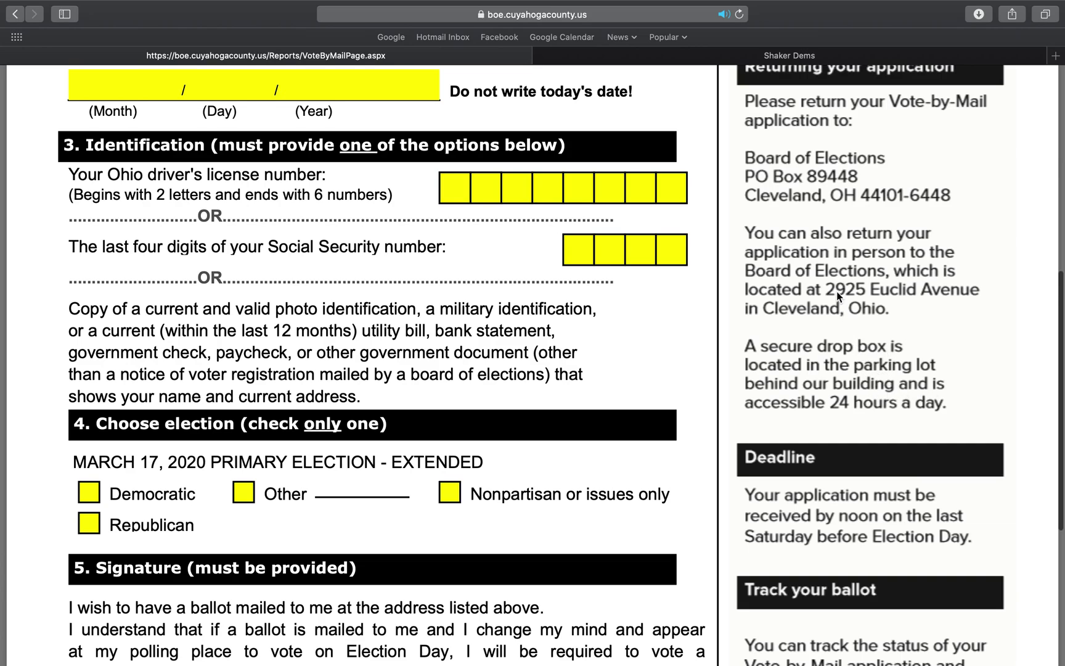
pyautogui.scroll(4, 836, 291)
pyautogui.scroll(12, 836, 296)
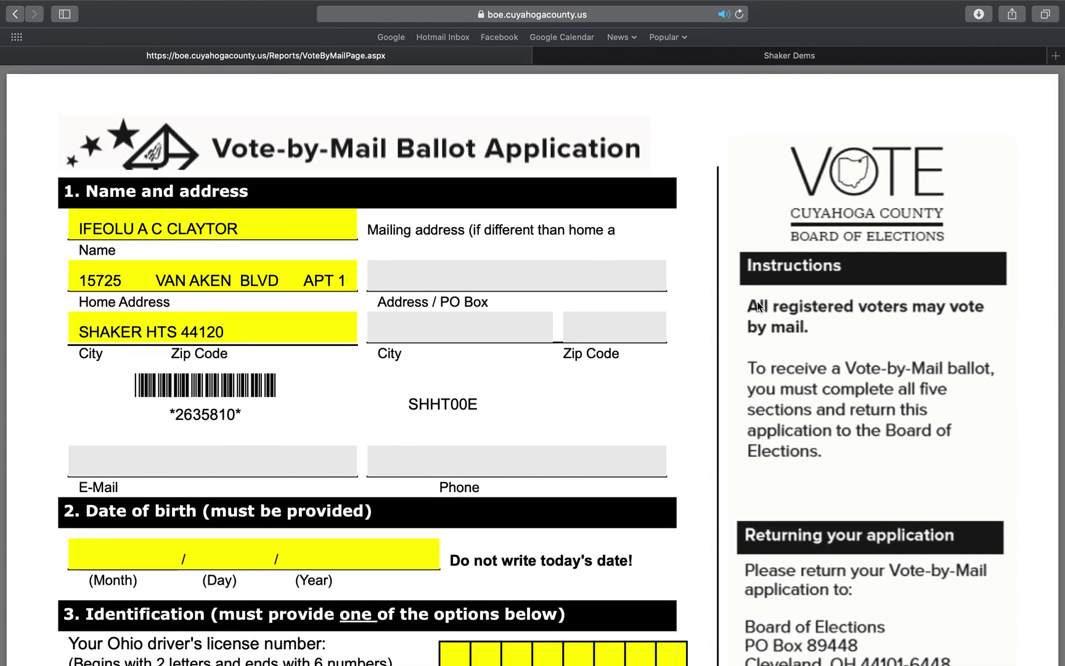
# Request a mailed application for the 03/17/2020 primary, then view the Vote By Mail / Absentee page
pyautogui.moveTo(567, 579)
pyautogui.click(14, 14)
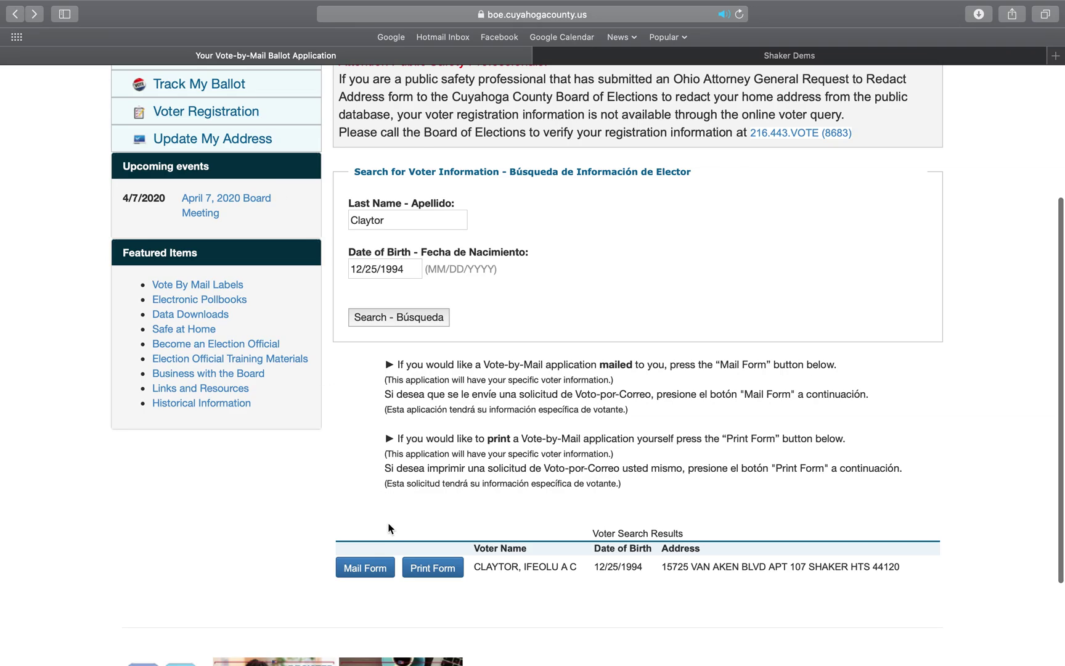
pyautogui.click(375, 573)
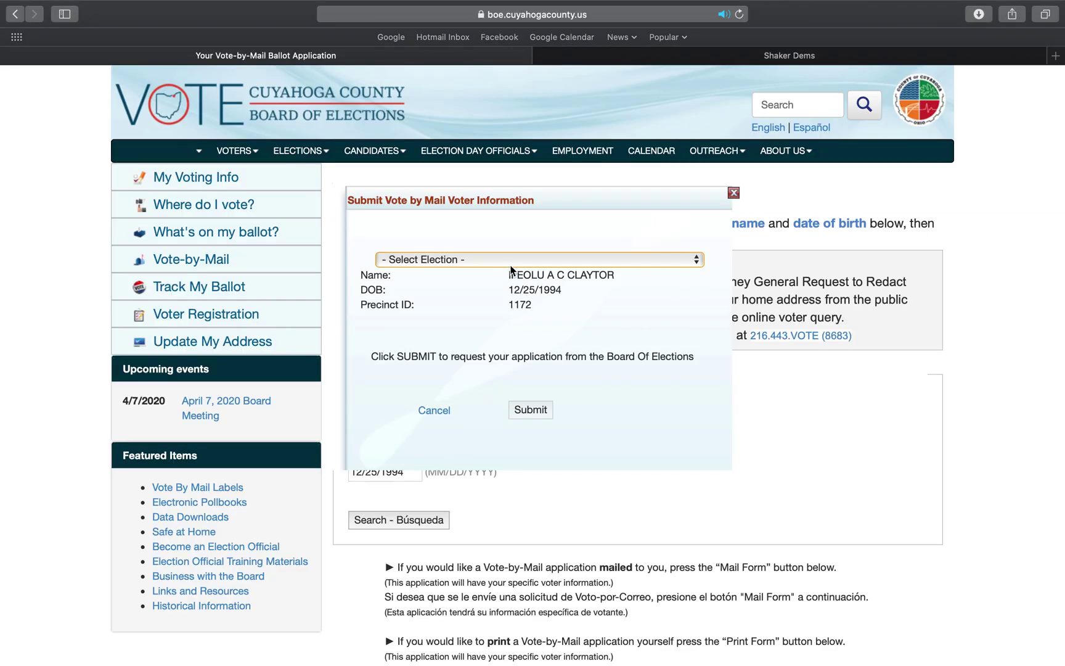
pyautogui.click(511, 262)
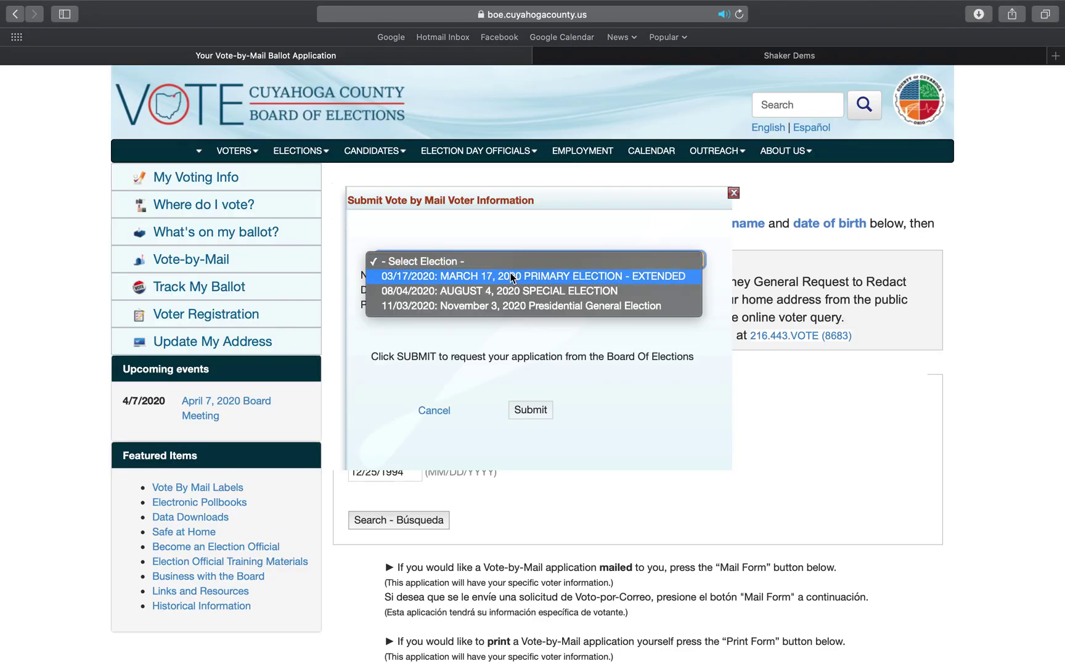
pyautogui.click(511, 274)
pyautogui.click(516, 350)
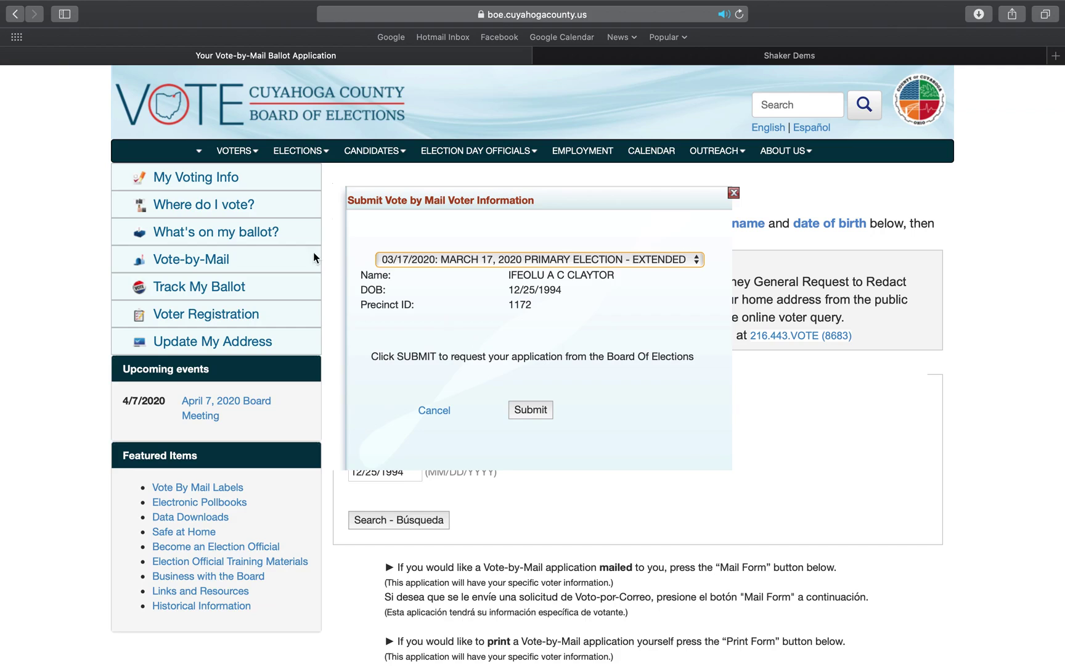
pyautogui.click(196, 259)
pyautogui.scroll(-10, 432, 308)
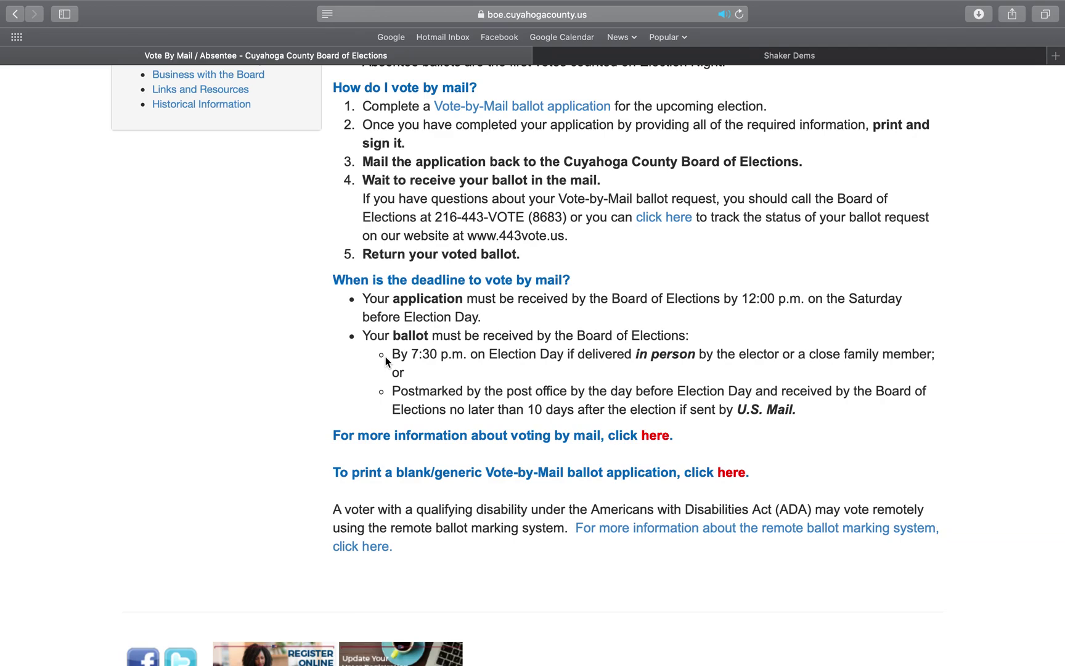
pyautogui.scroll(-1, 386, 356)
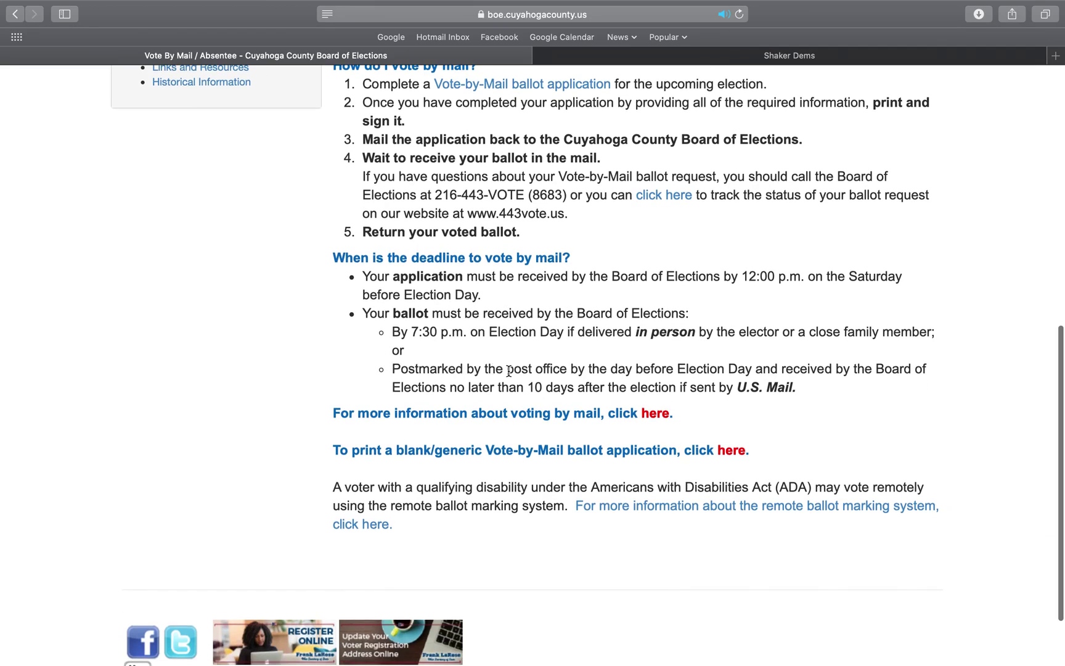
pyautogui.scroll(1, 639, 364)
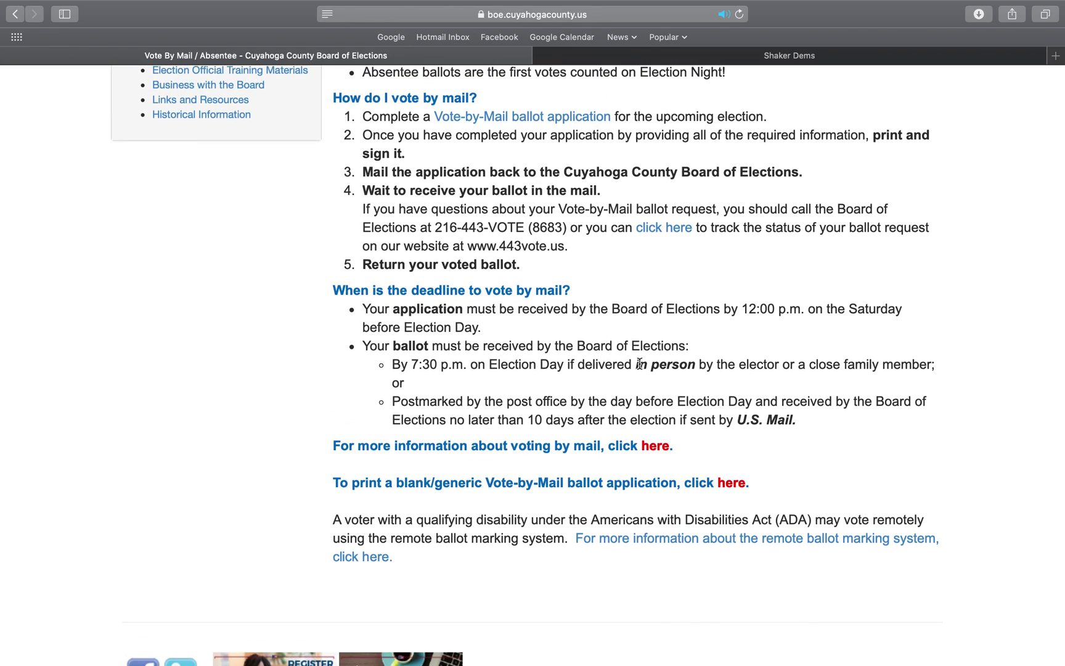
pyautogui.scroll(10, 640, 364)
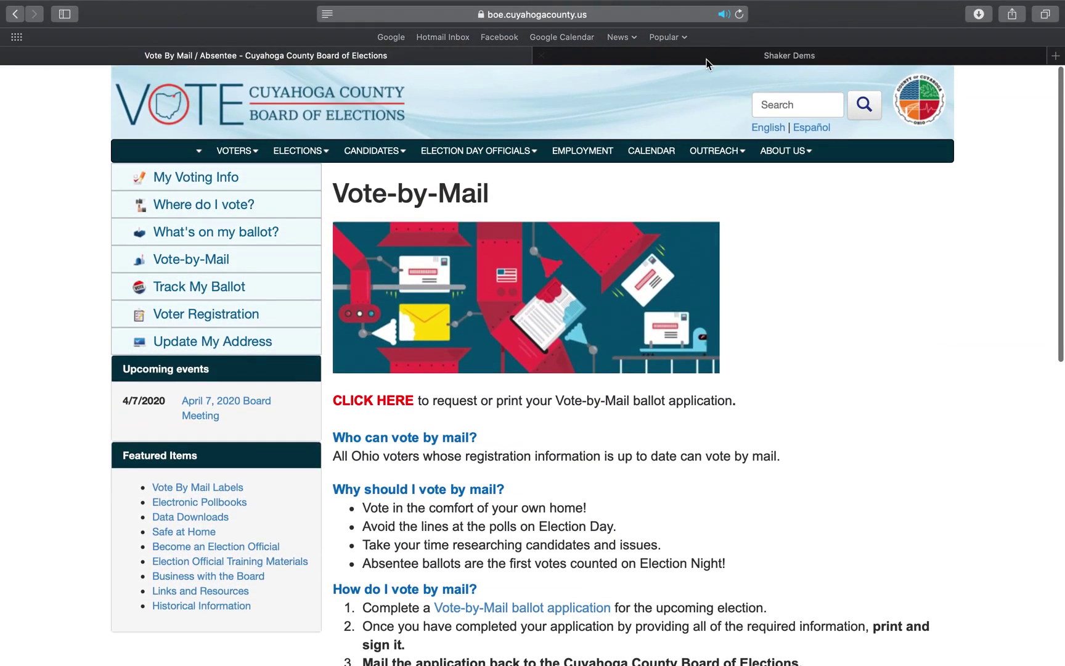
pyautogui.click(711, 60)
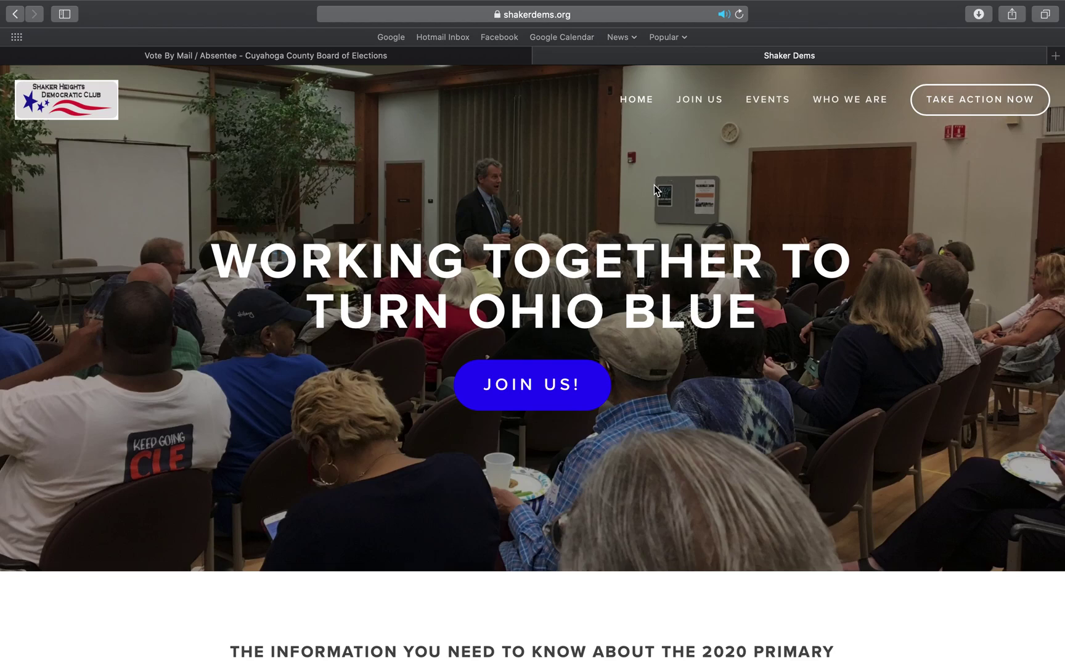
# Scroll the Shaker Dems page to review the 2020 Endorsed Candidates table
pyautogui.scroll(-15, 654, 188)
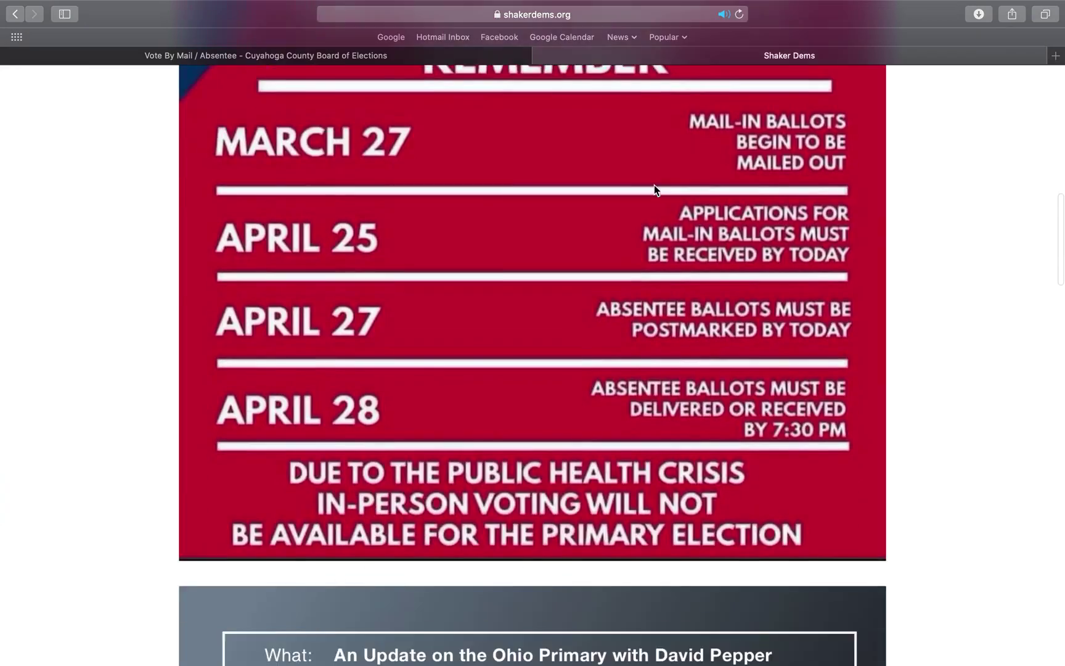
pyautogui.scroll(-15, 655, 189)
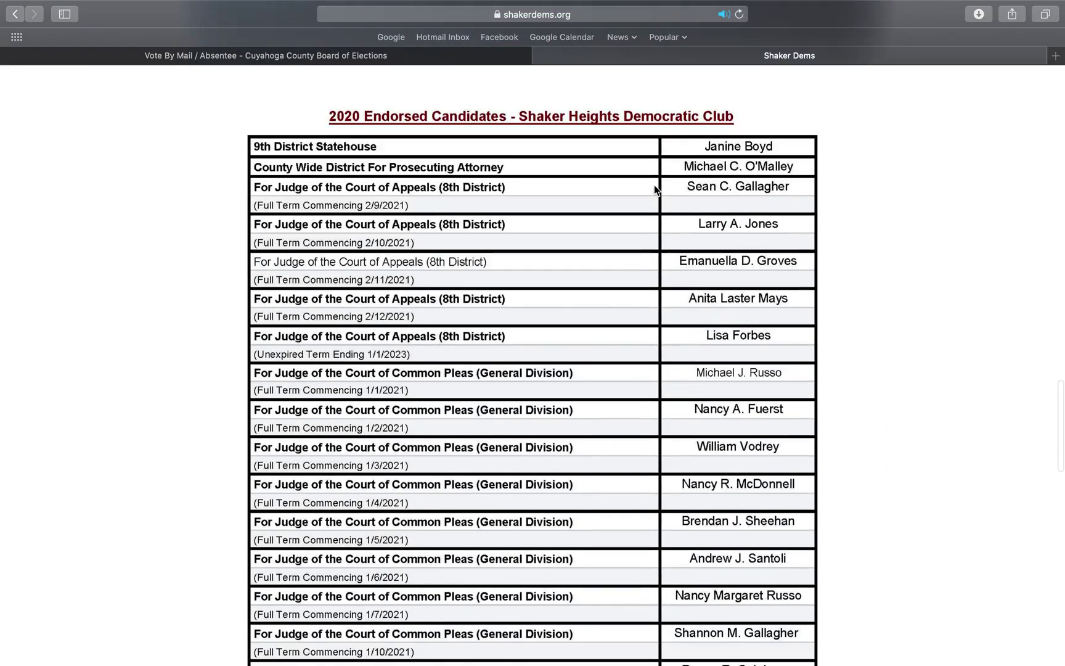
pyautogui.scroll(-10, 655, 189)
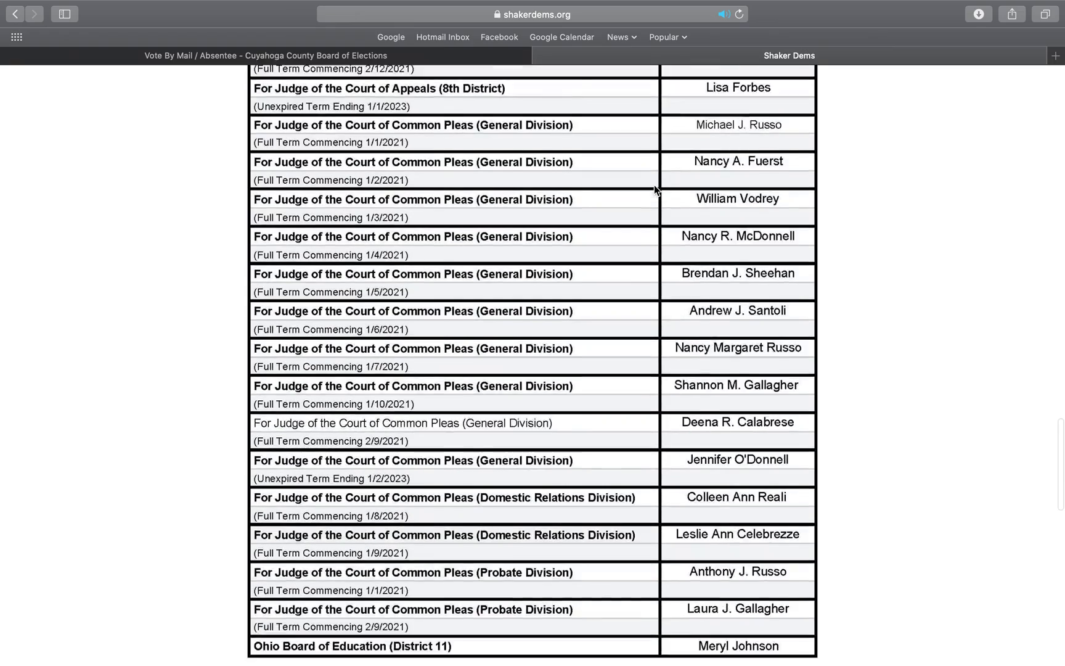
pyautogui.scroll(4, 655, 189)
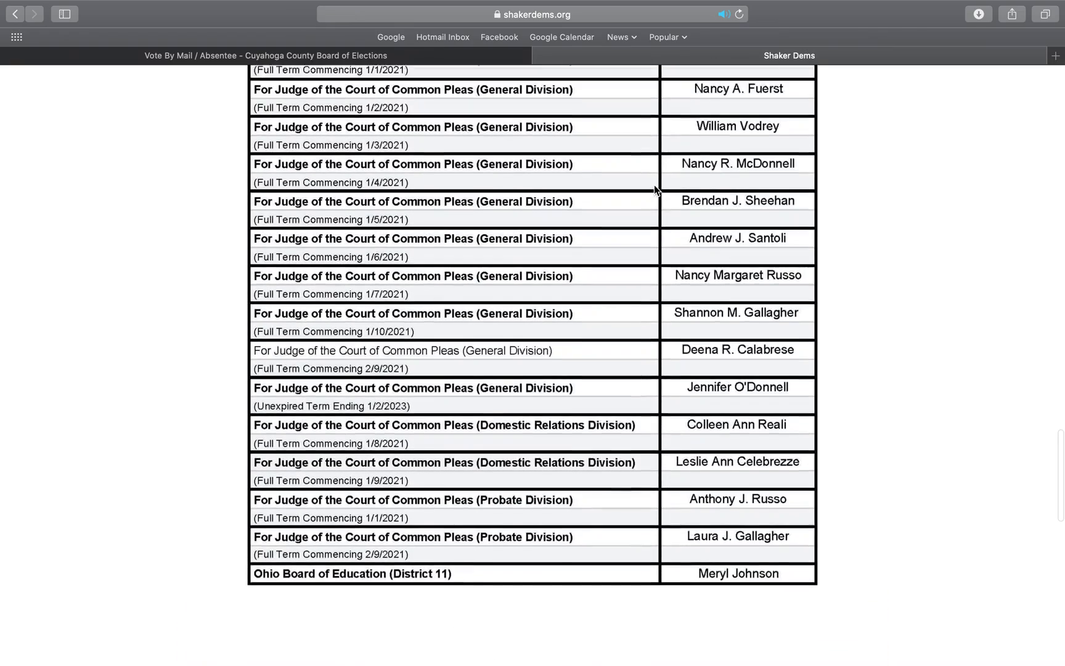
pyautogui.scroll(8, 655, 190)
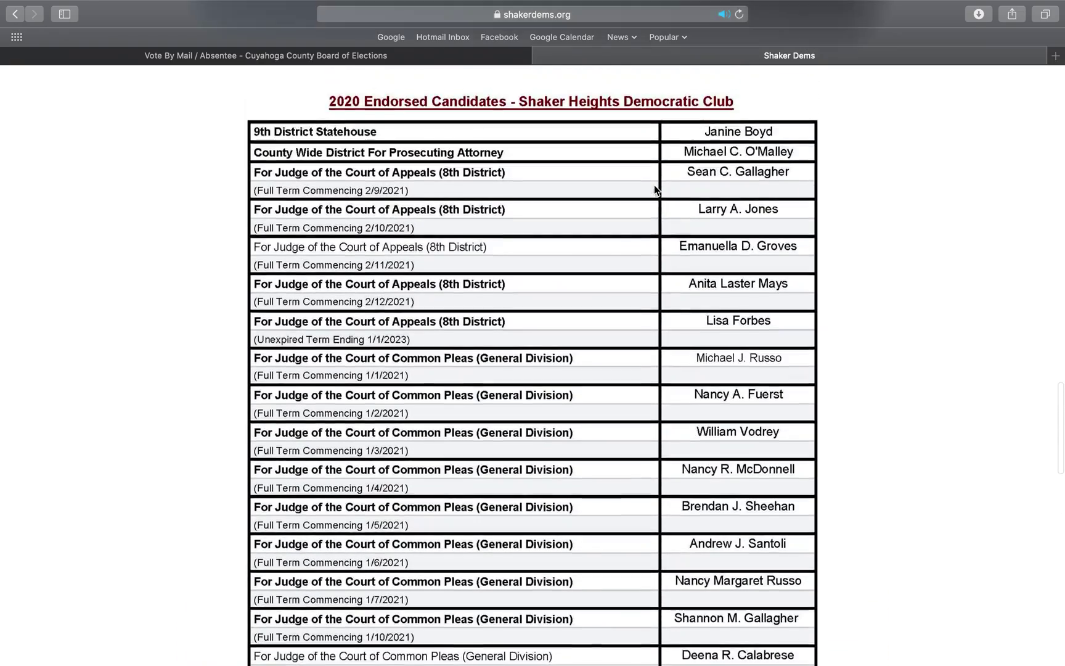
pyautogui.scroll(1, 655, 189)
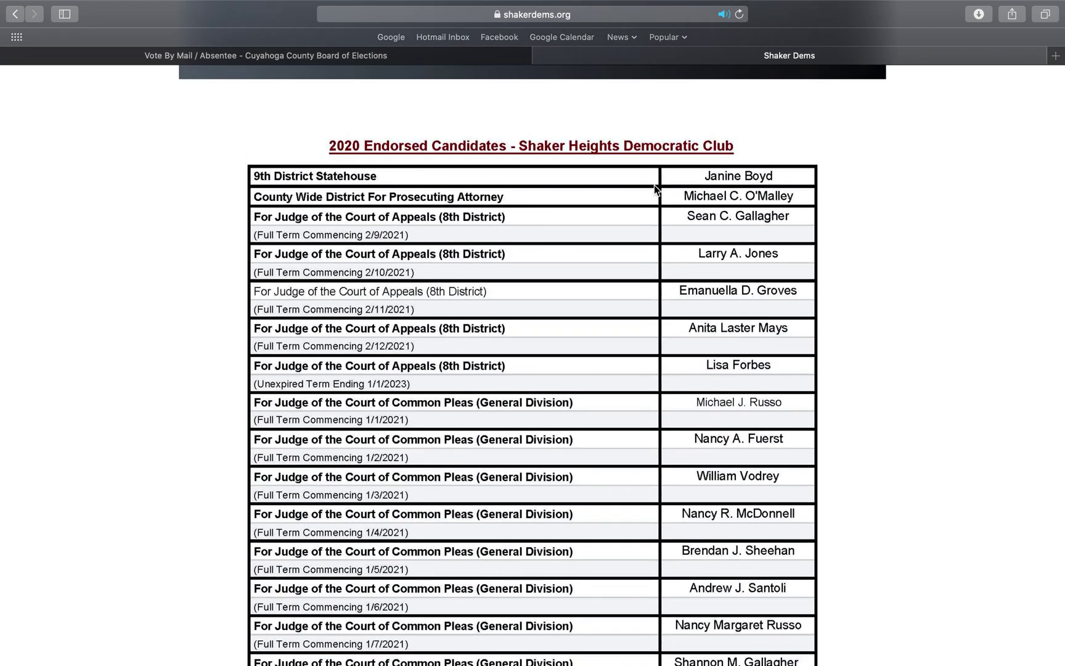